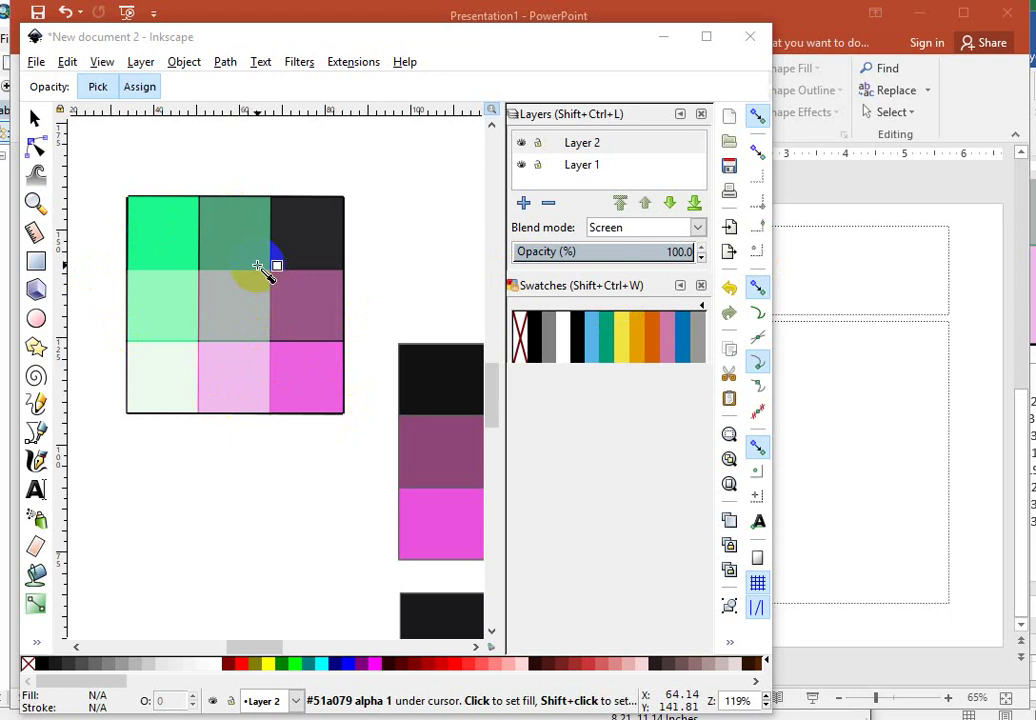
Capture a screenshot region around the nine-square colour grid and copy it to the clipboard
left_click(34, 118)
key("plus")
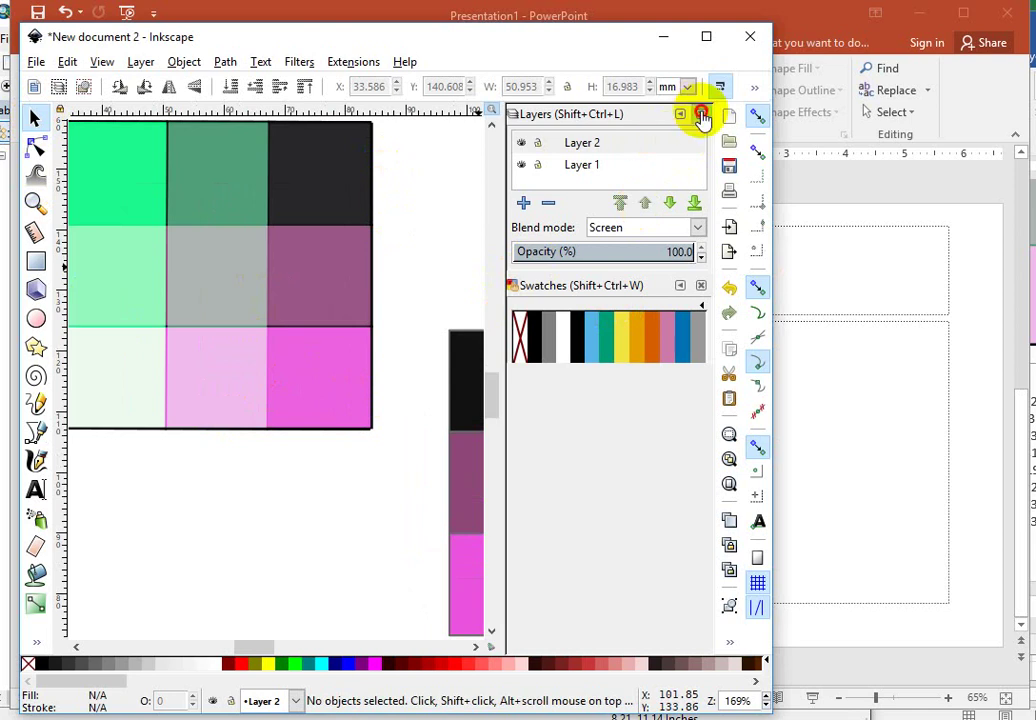
left_click(701, 114)
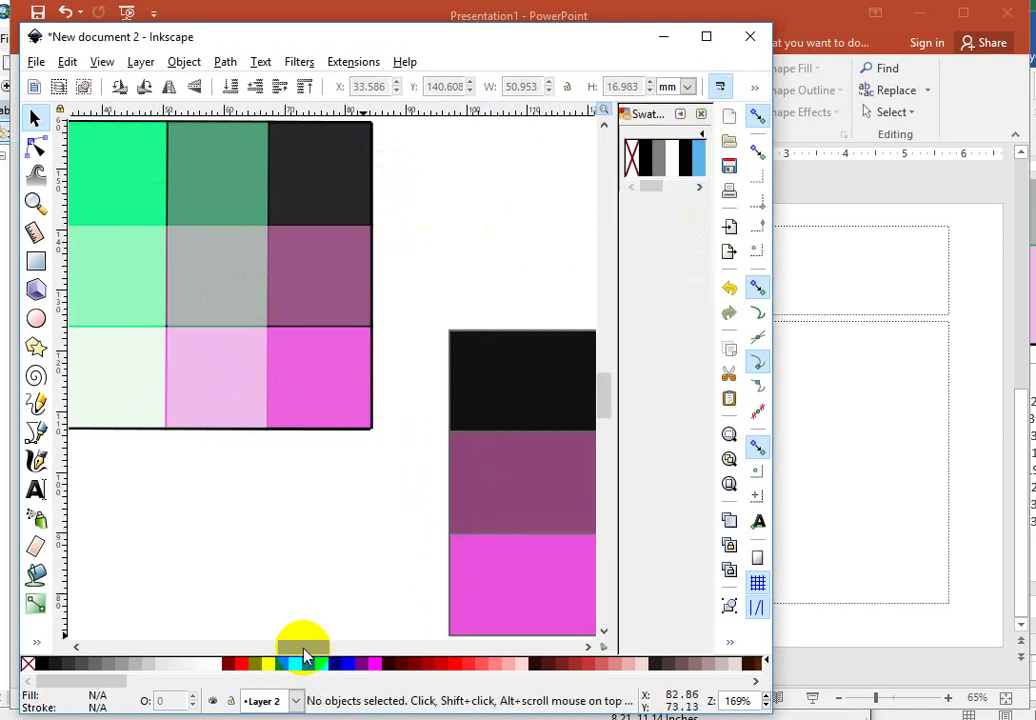
left_click_drag(304, 648, 289, 645)
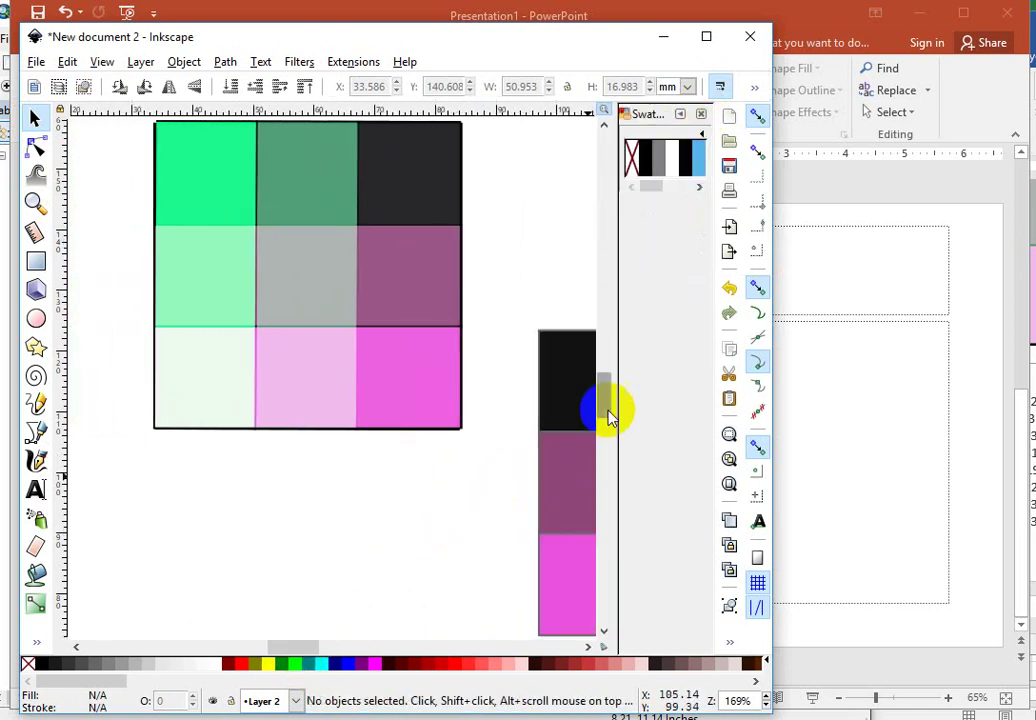
left_click_drag(610, 415, 603, 389)
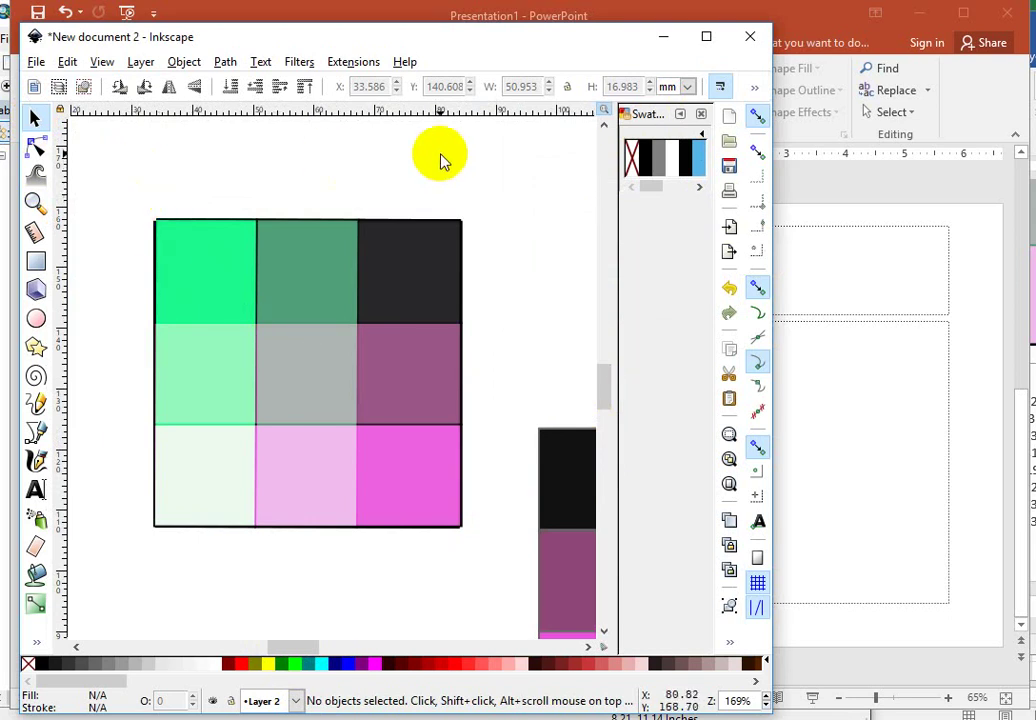
key("Print")
left_click_drag(129, 197, 476, 538)
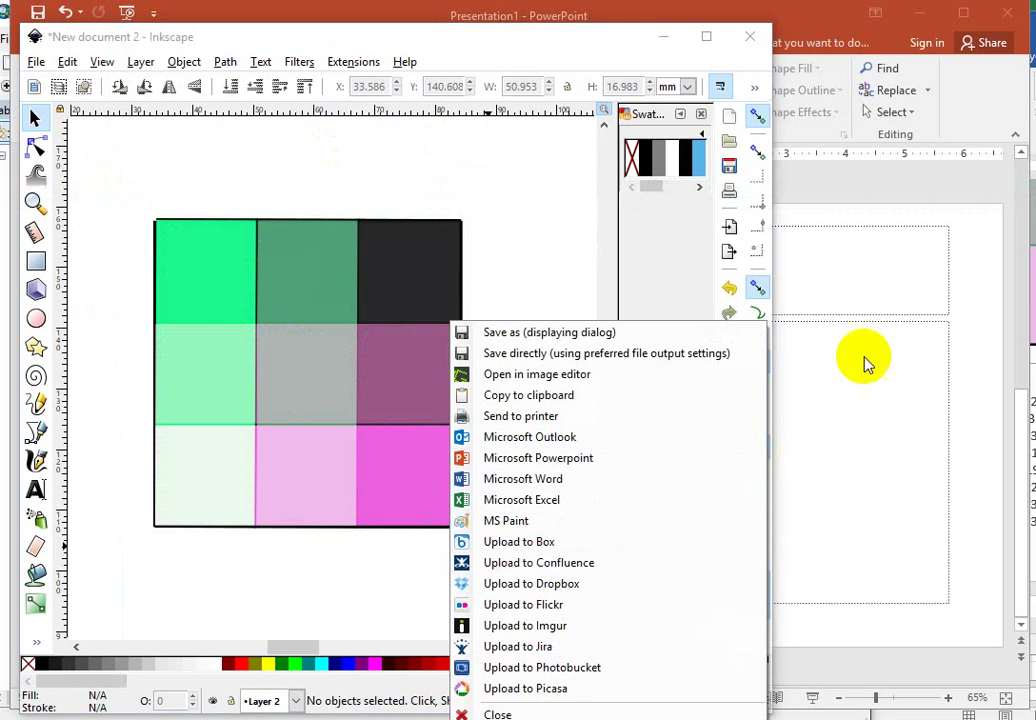
left_click(608, 395)
Switch to PowerPoint and delete the title and text placeholders from slide 2
left_click(879, 282)
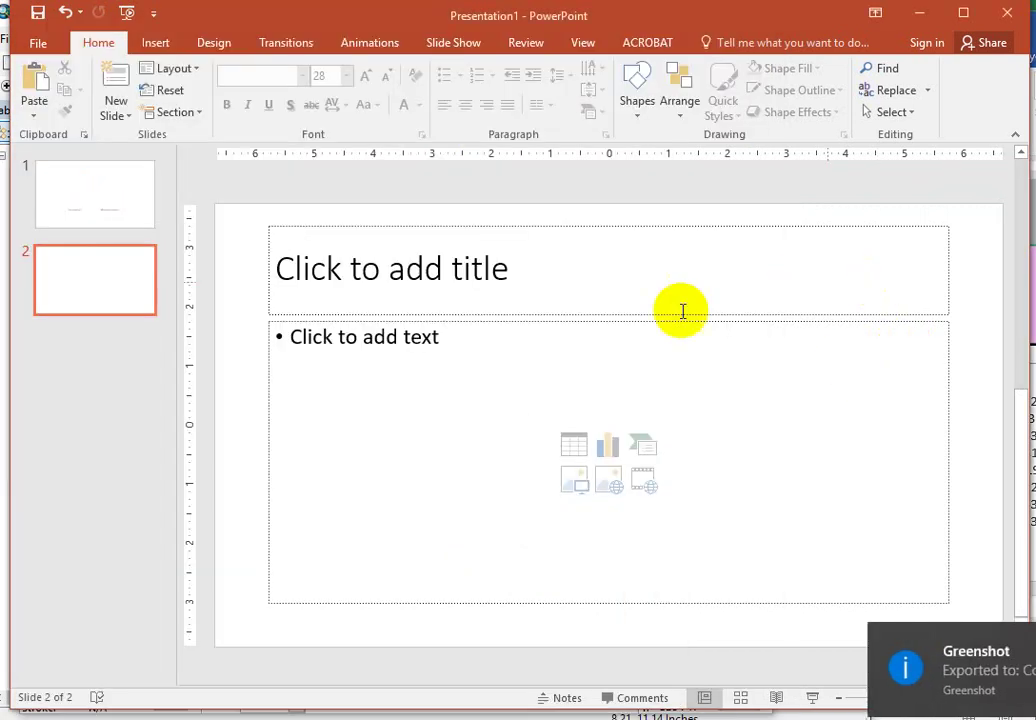
left_click(488, 472)
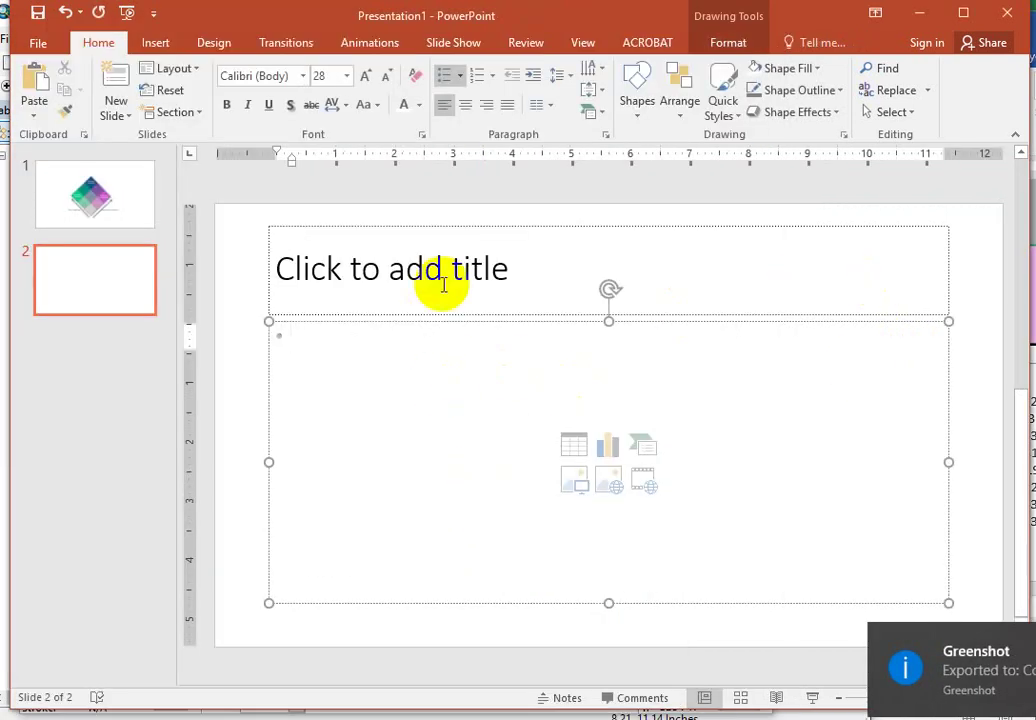
key("Escape")
key("ctrl+a")
key("Delete")
Paste the captured grid onto slide 2 and rotate it into a diamond with the near-white square at the top
key("ctrl+v")
left_click_drag(609, 280, 712, 530)
Compare with the legend on slide 1, then enlarge the pasted diamond and centre it on slide 2
left_click(133, 196)
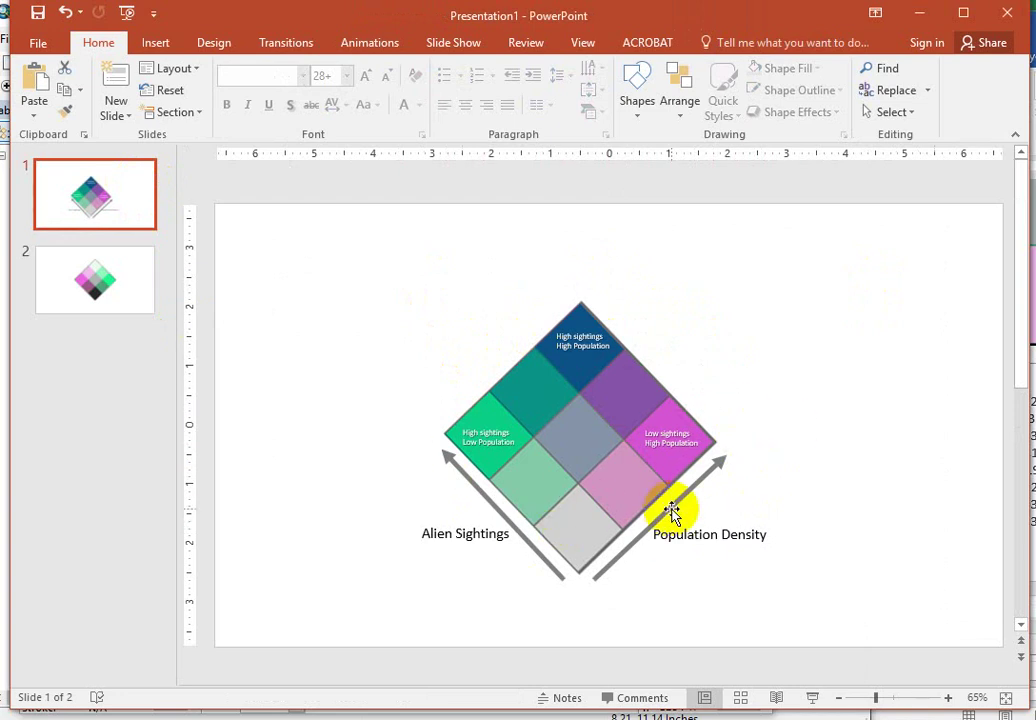
left_click(143, 306)
left_click(632, 443)
left_click_drag(632, 443, 594, 418)
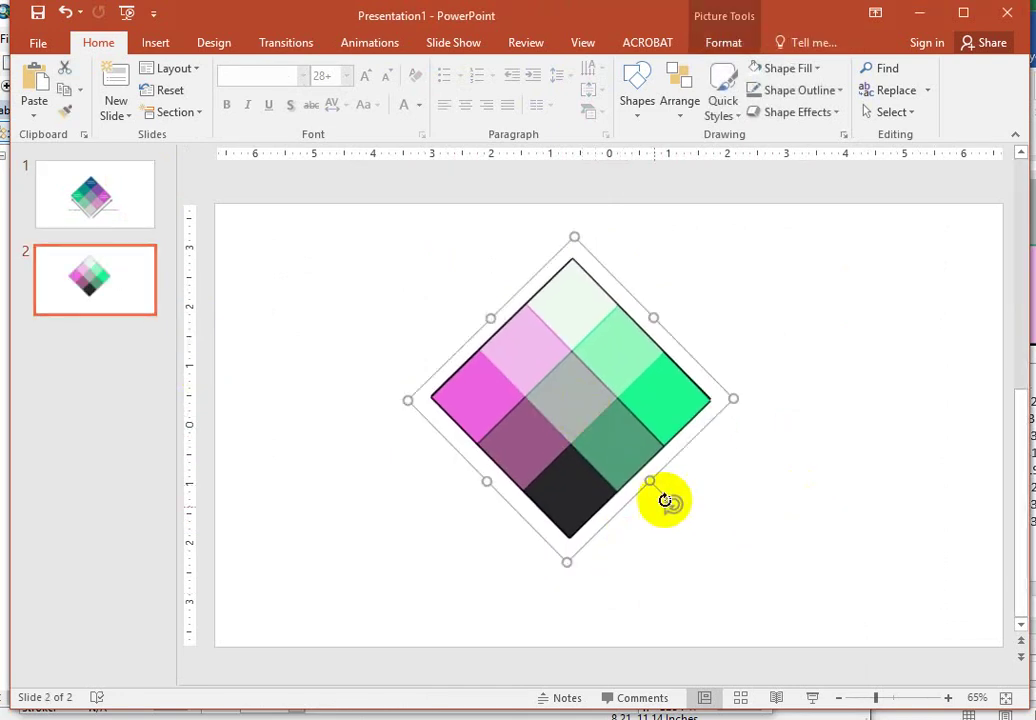
left_click_drag(731, 398, 793, 402)
left_click_drag(682, 405, 675, 405)
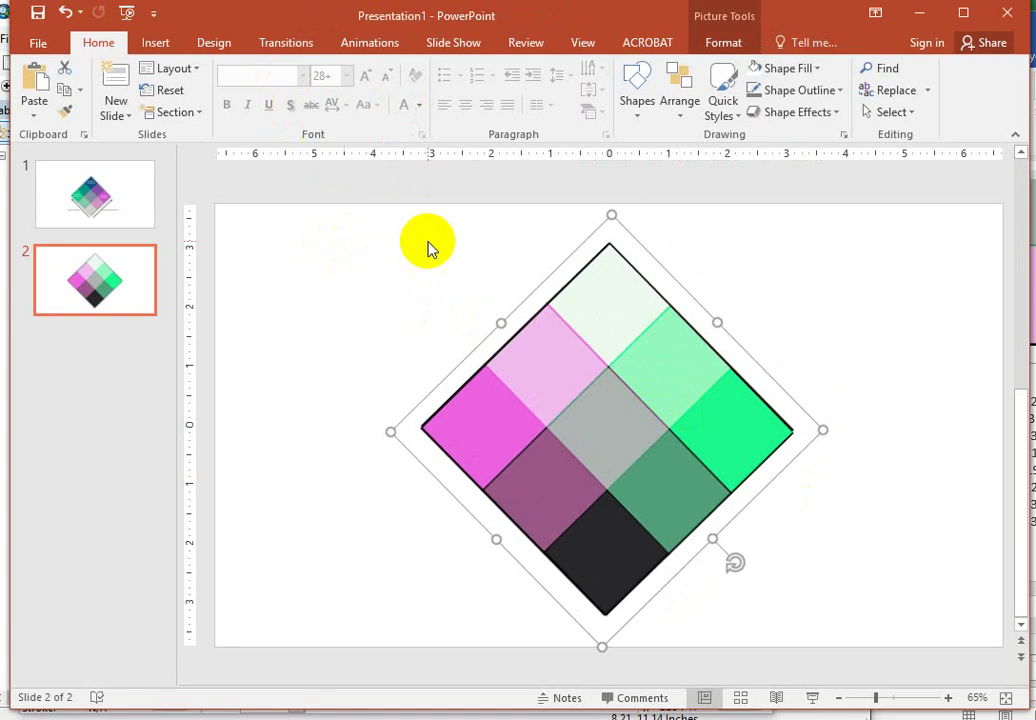
left_click(638, 523)
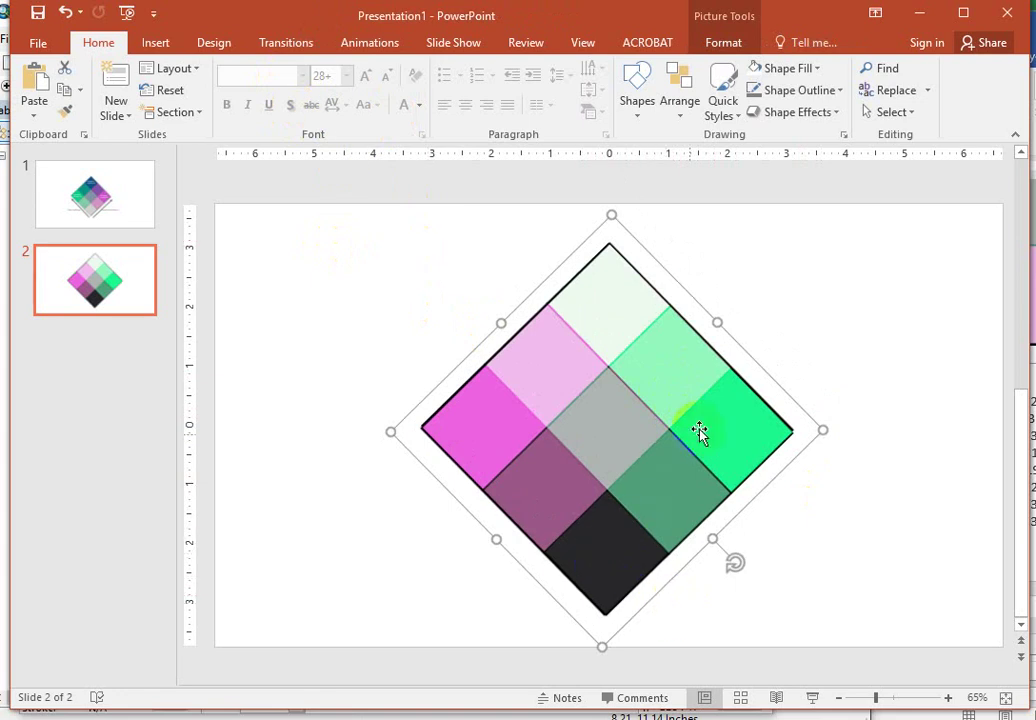
left_click(640, 579)
right_click(487, 438)
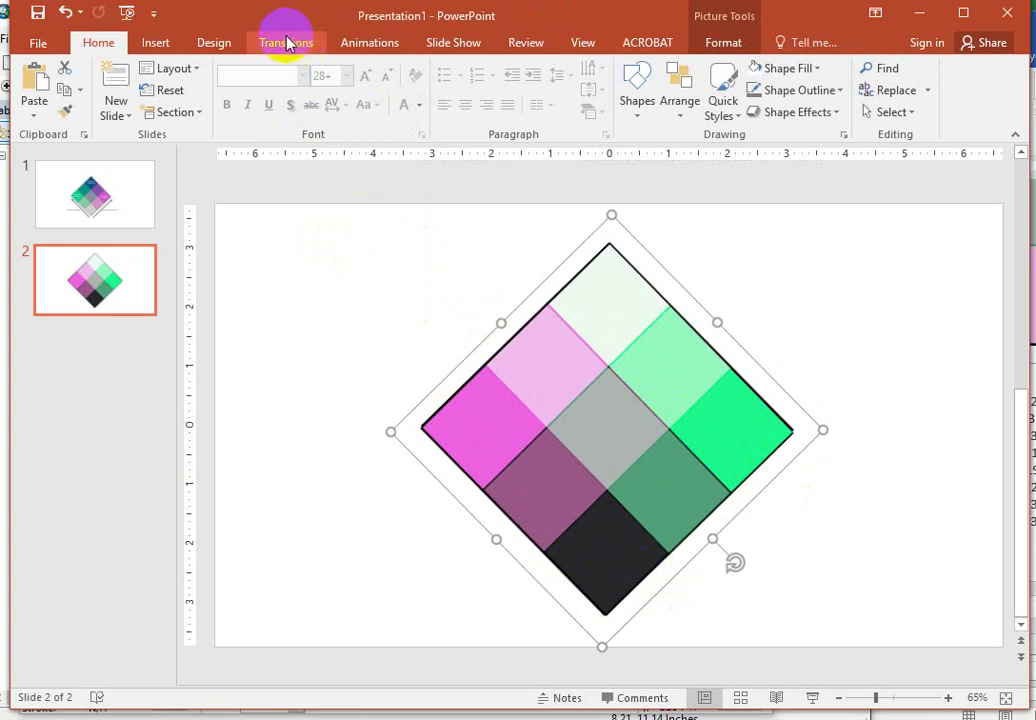
Add a text box reading "Alien Sightings" beside the diamond's lower-right edge
left_click(155, 43)
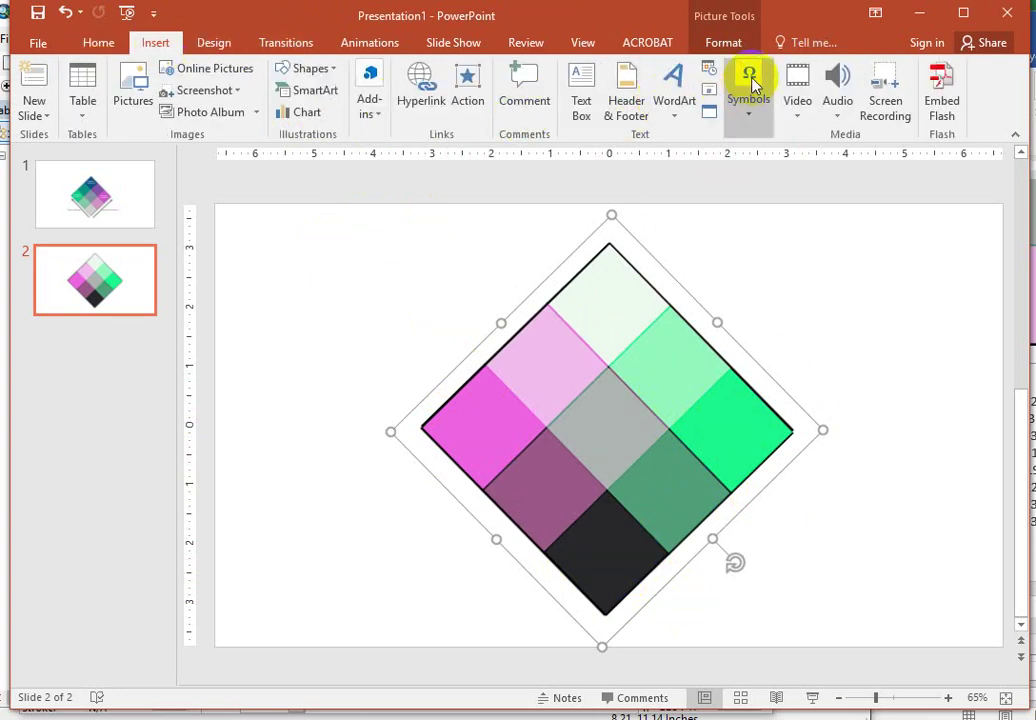
left_click(583, 98)
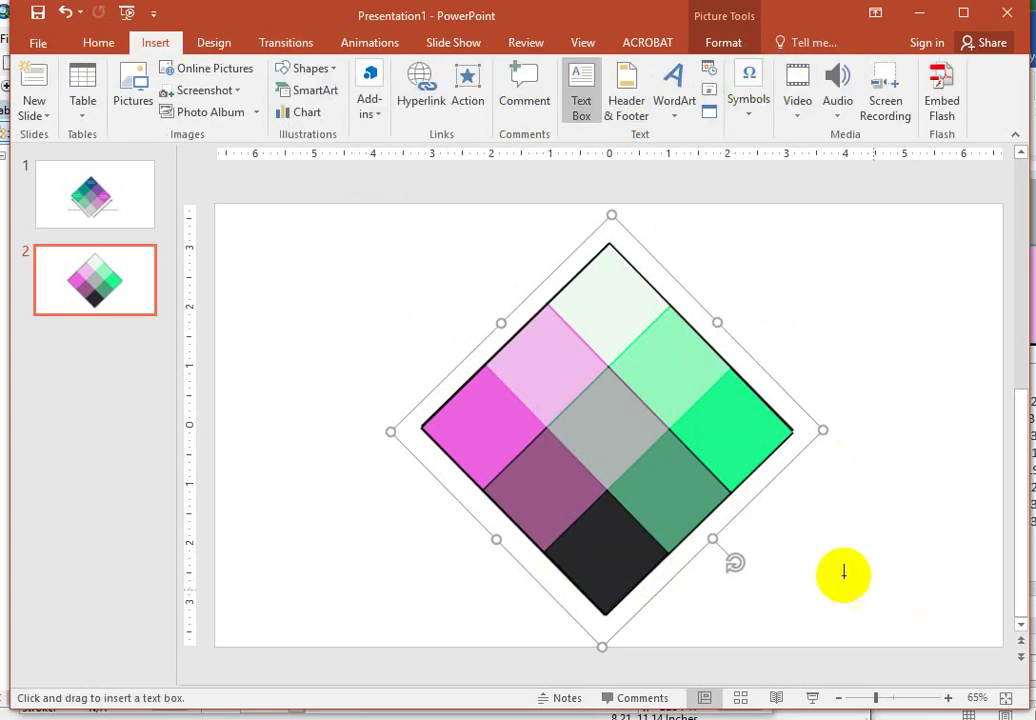
left_click(781, 538)
type("Allie")
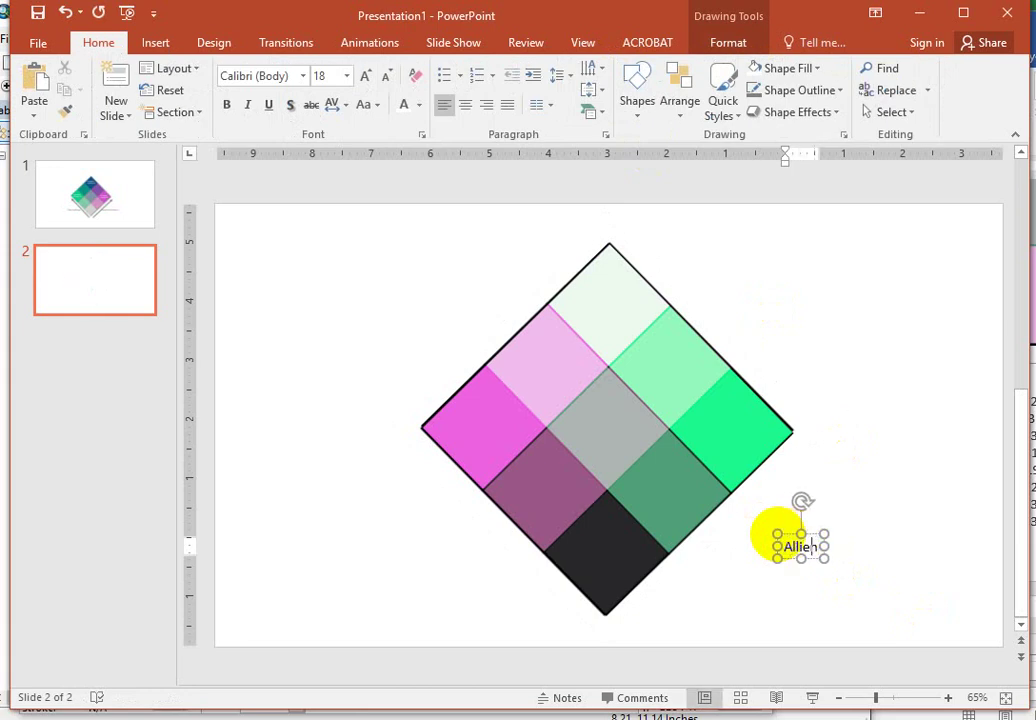
key("BackSpace")
key("BackSpace")
key("BackSpace")
type("ien Sightings")
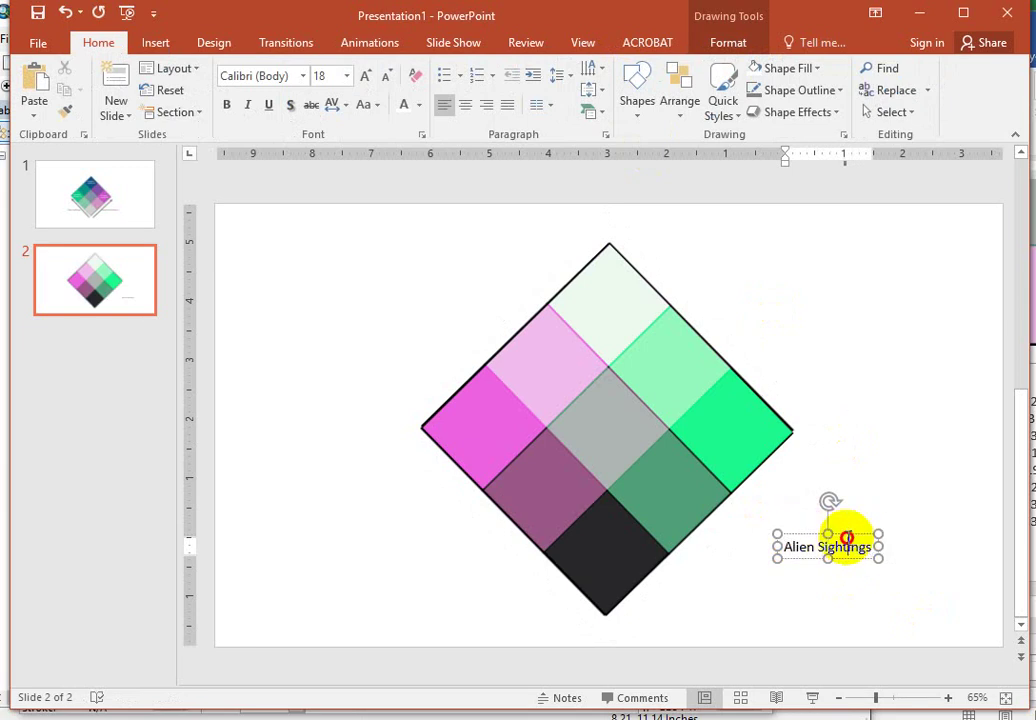
Copy the "Alien Sightings" label to the diamond's lower-left side and change its text to "Population Density"
left_click(858, 533)
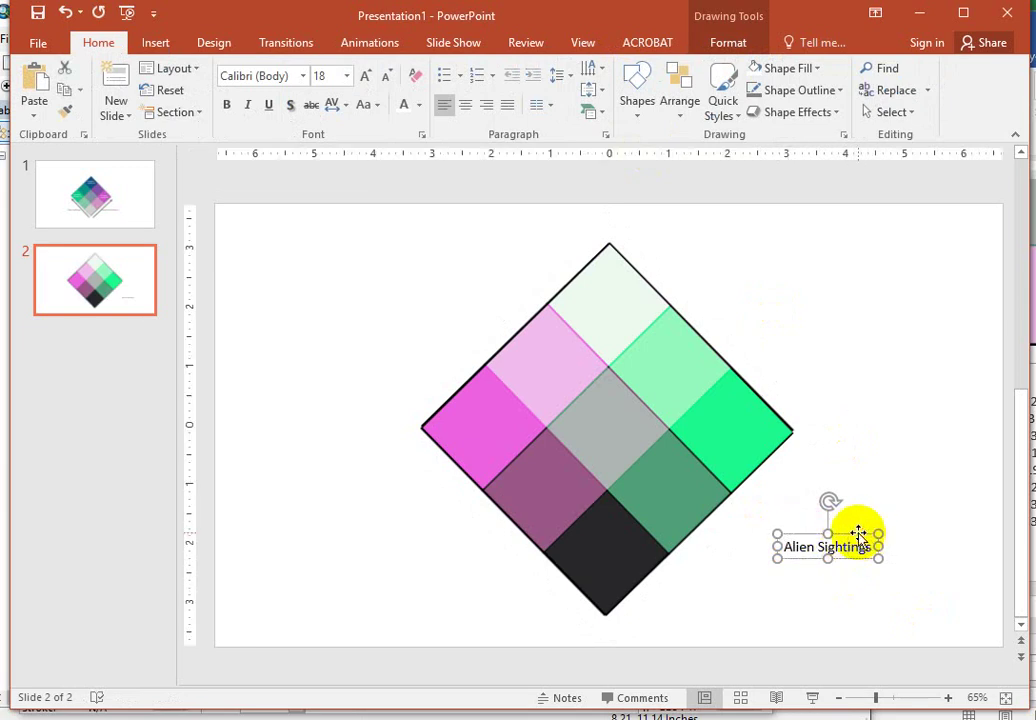
left_click_drag(858, 533, 345, 548)
type("Population Density")
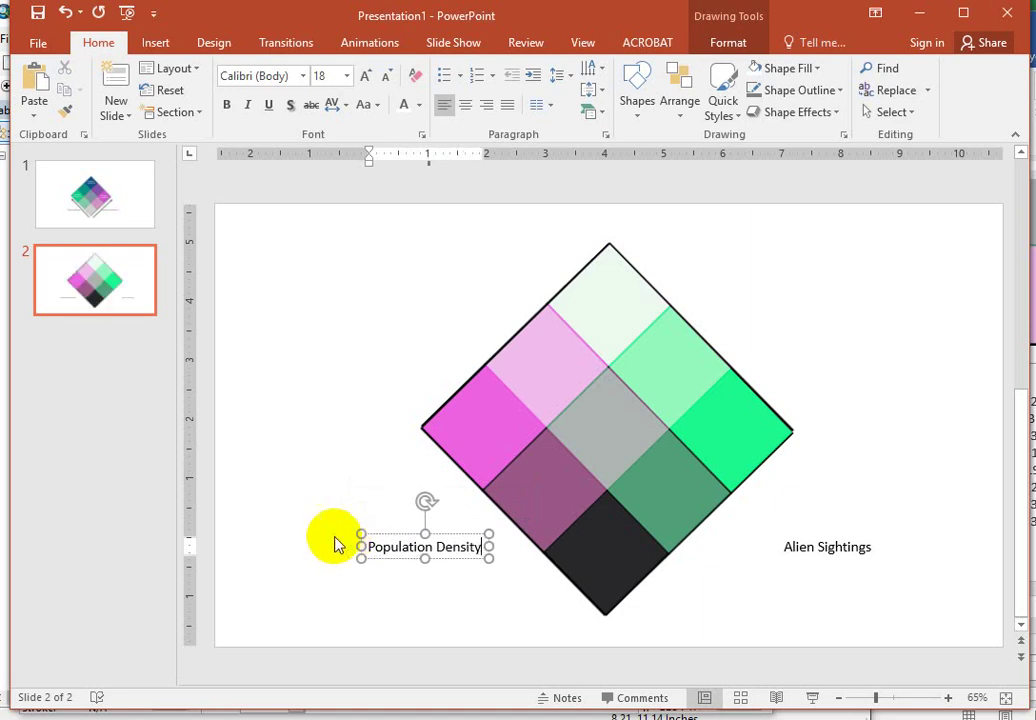
left_click(370, 479)
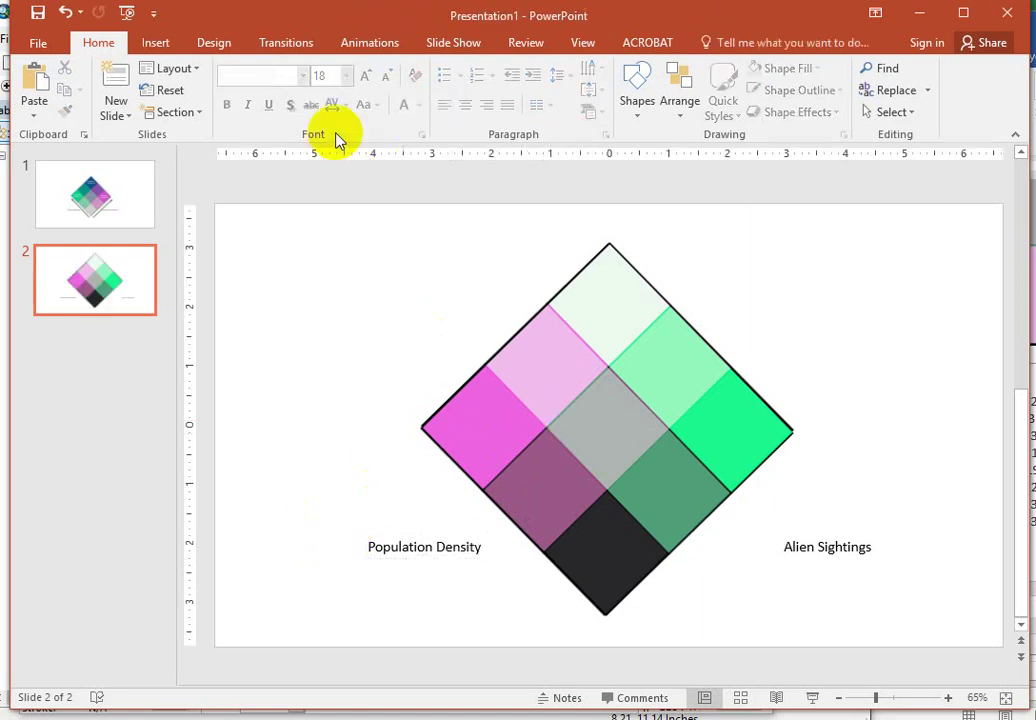
Add a two-line text box reading "High Population" and "Low Sightings" and fit it over the bright magenta square
left_click(155, 42)
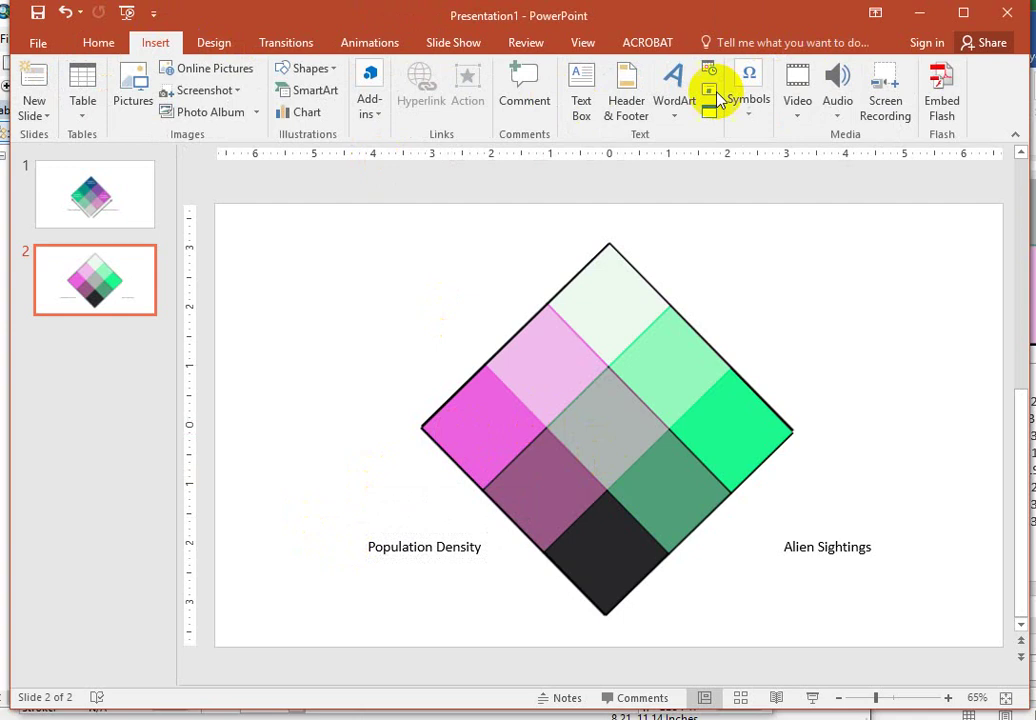
left_click(582, 82)
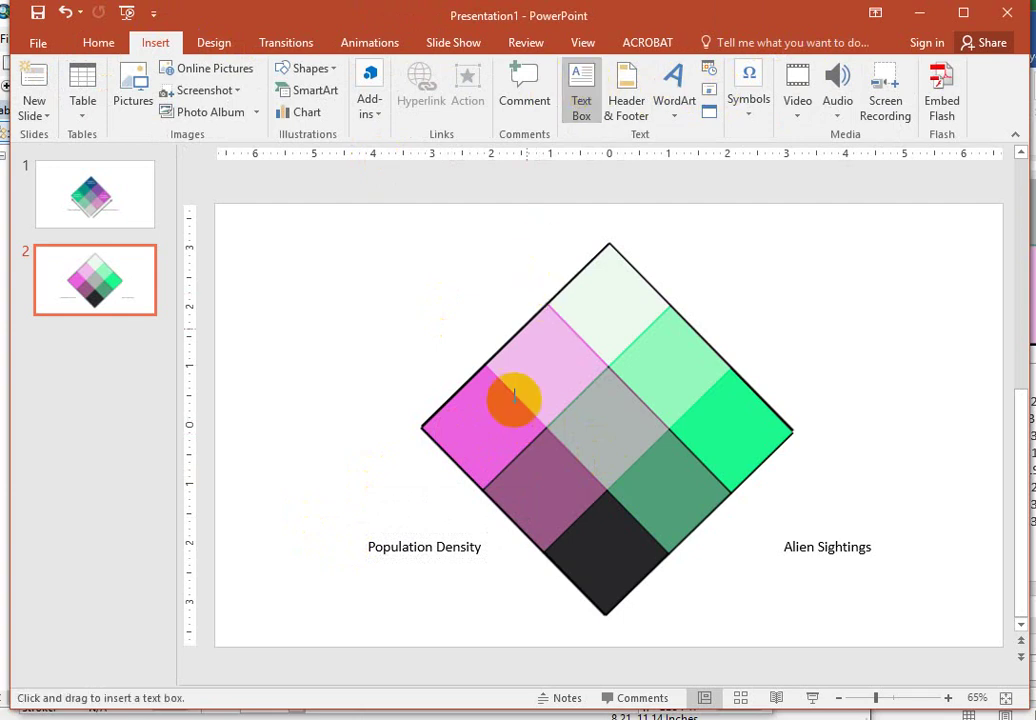
mouse_move(513, 396)
left_mouse_down()
mouse_move(474, 427)
mouse_move(431, 422)
mouse_move(451, 428)
left_mouse_up()
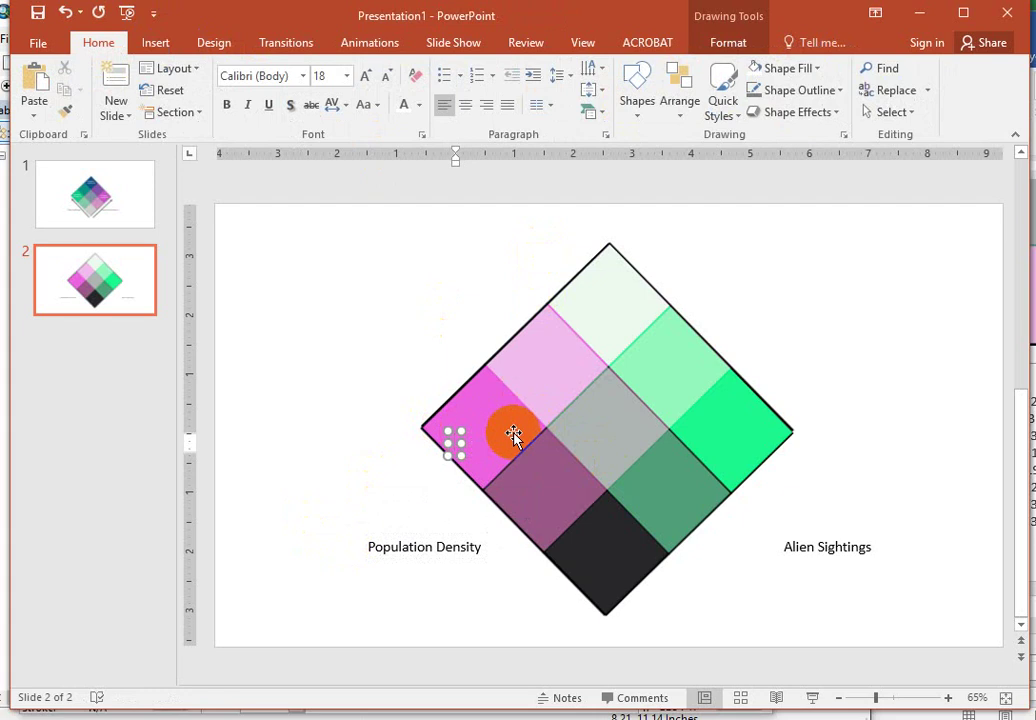
type("Hi")
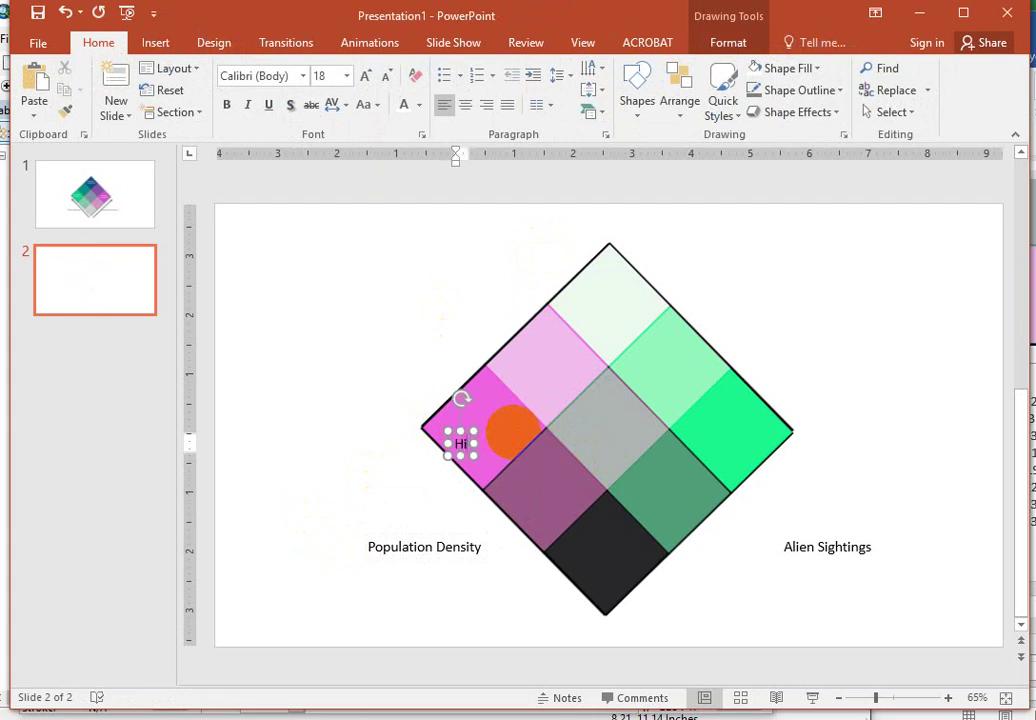
type("gh Populatio")
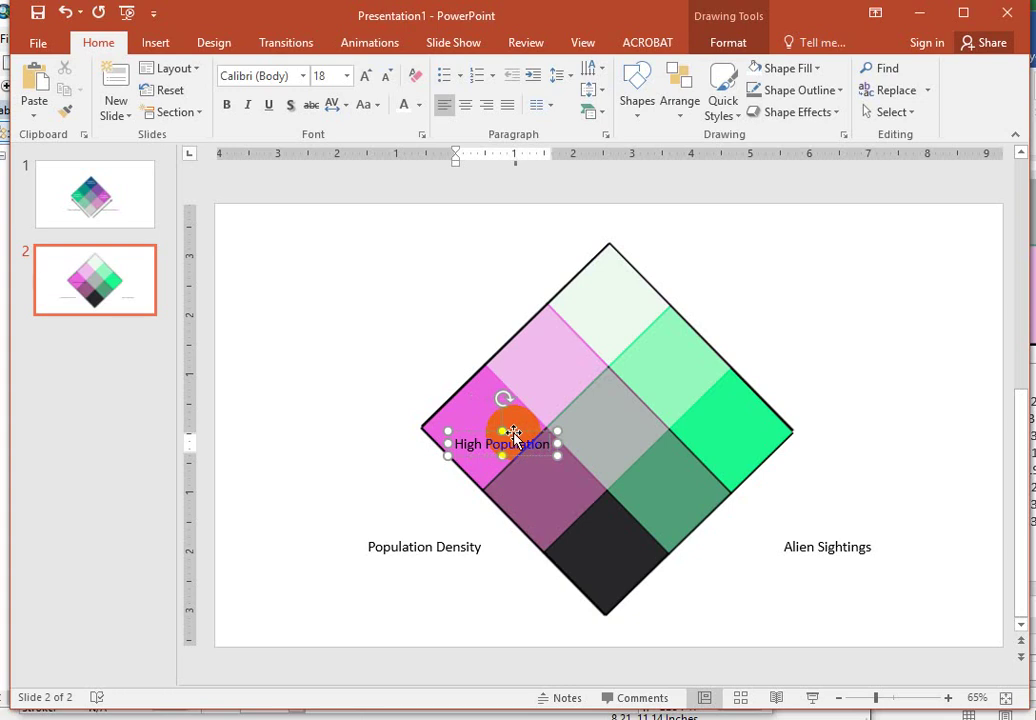
type("n")
key("Return")
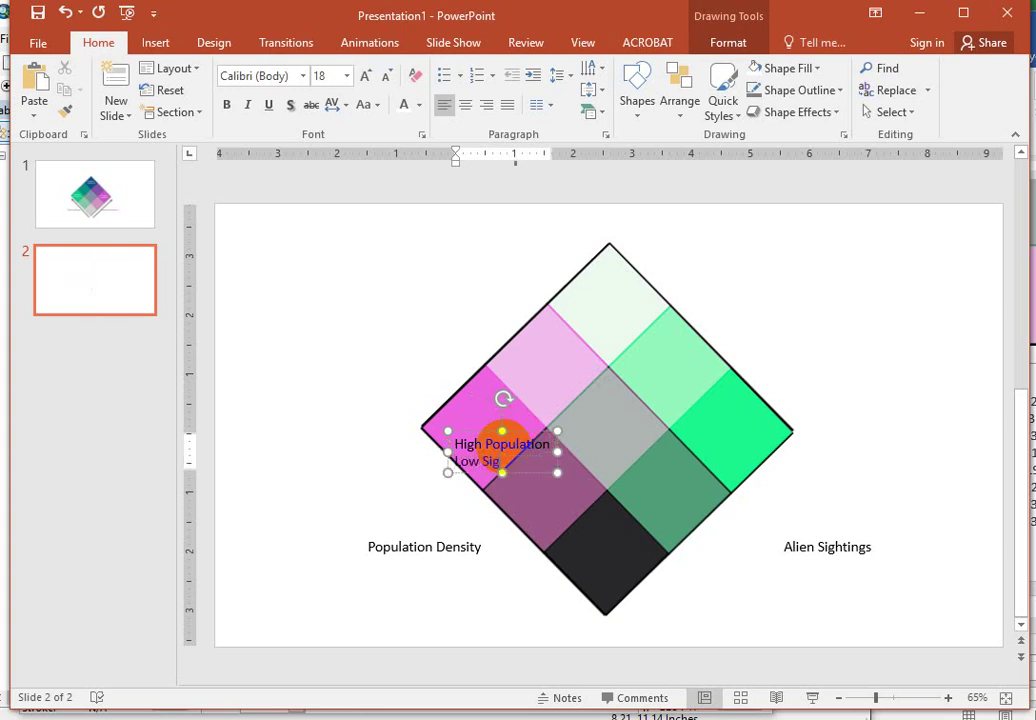
type("Low Sightings")
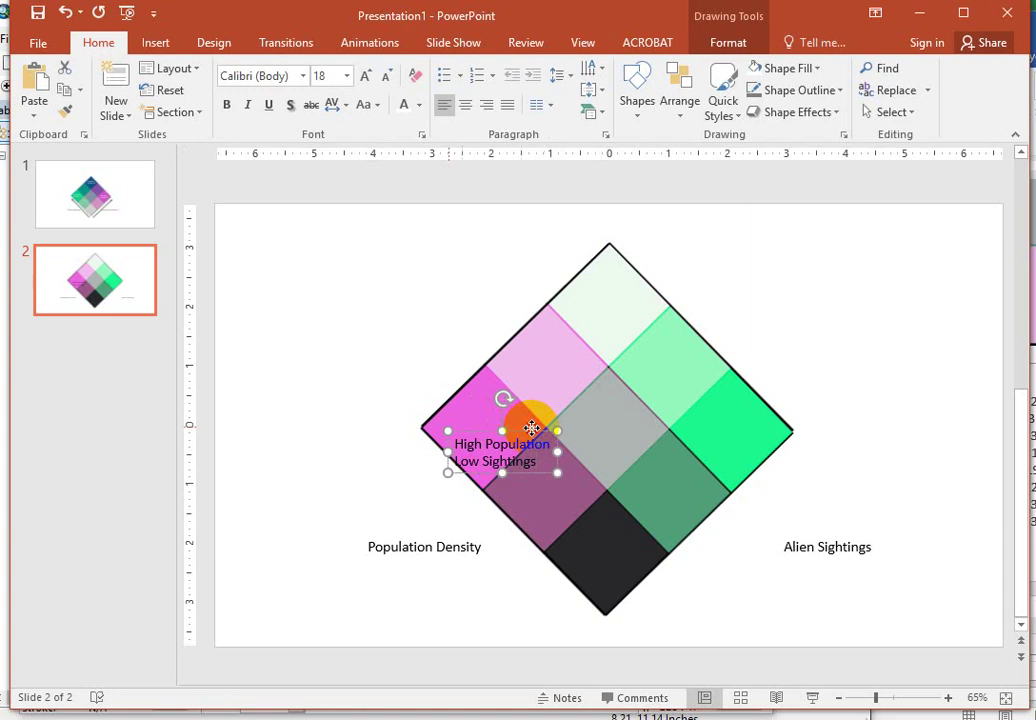
left_click_drag(527, 423, 520, 405)
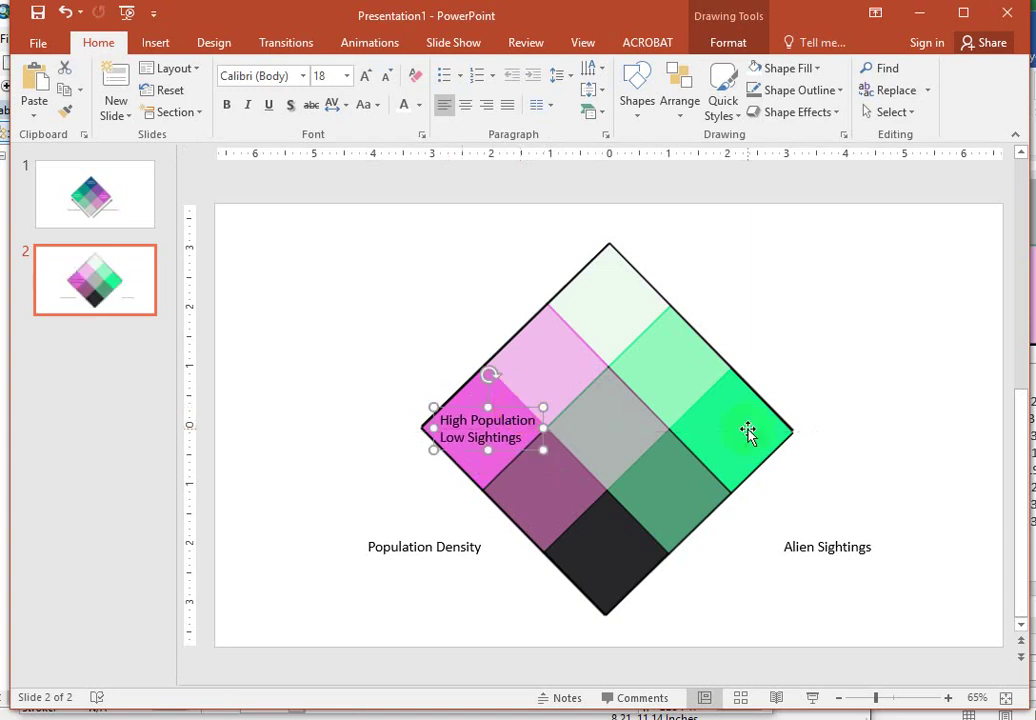
Copy the magenta square's label onto the bright green square and change its lines to "Low Population" and "High Sightings"
left_click(508, 405)
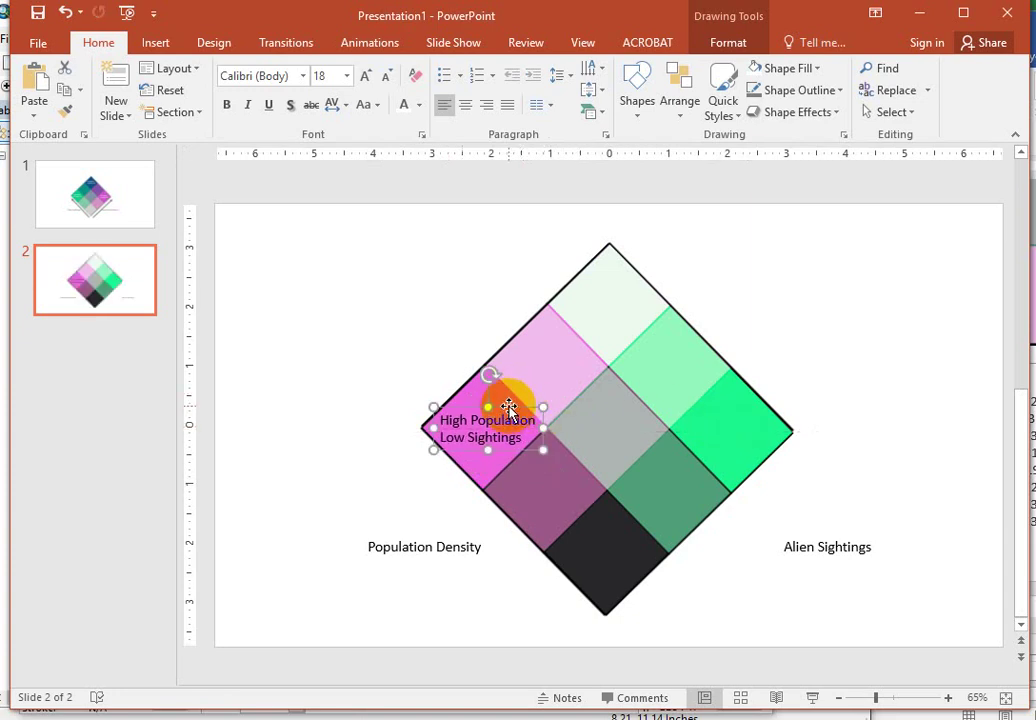
left_click_drag(508, 408, 664, 421)
type("Low Population")
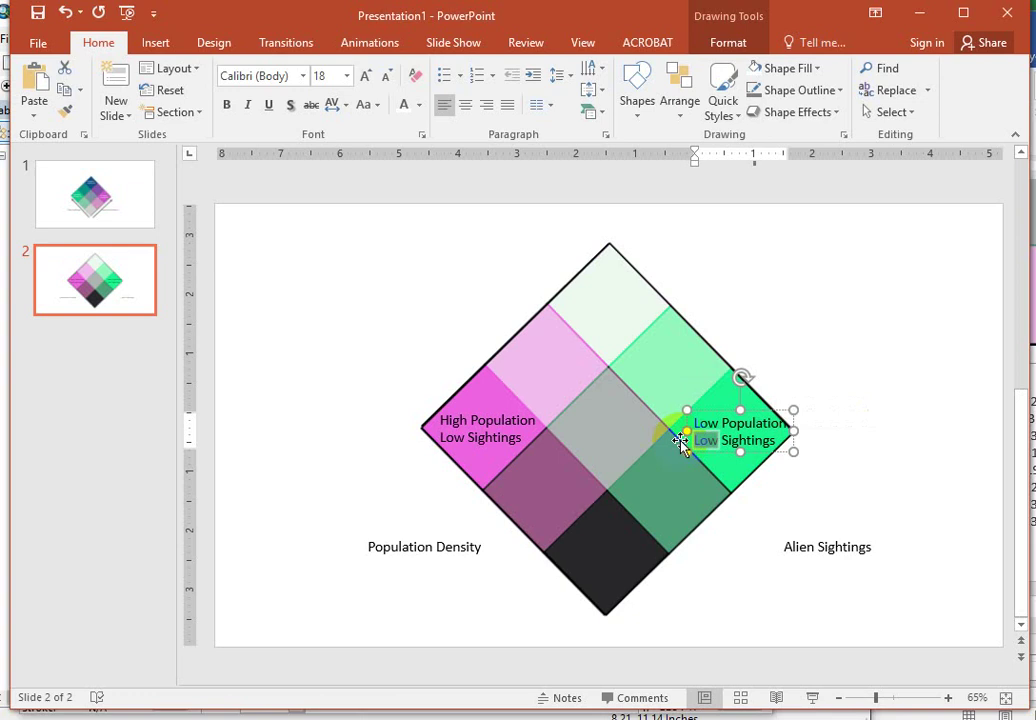
type("High")
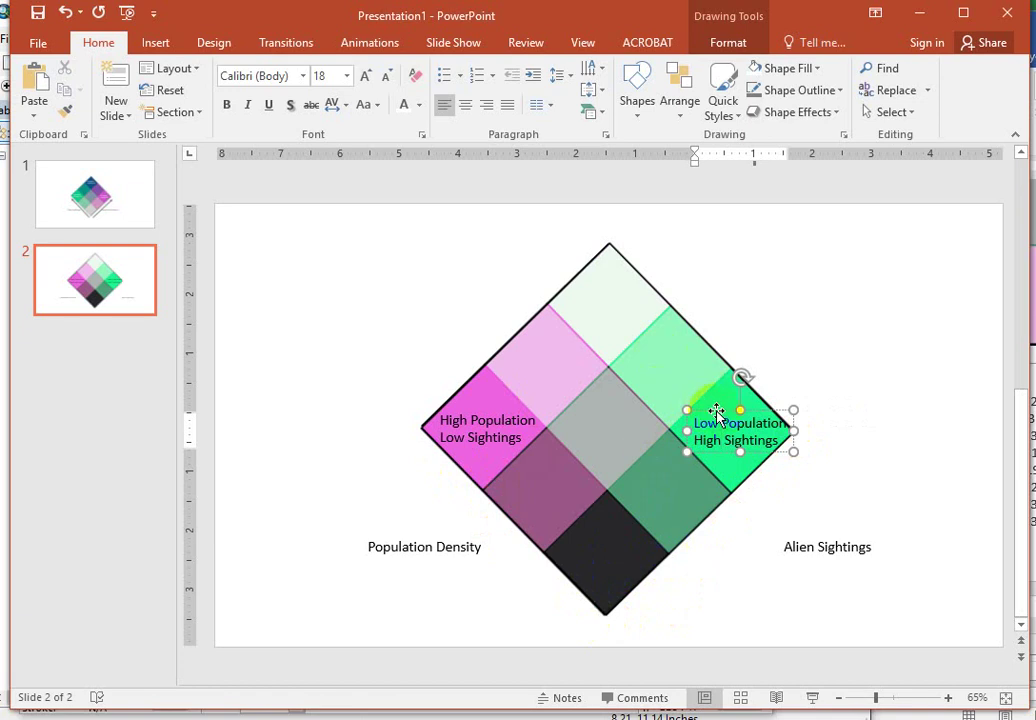
Copy the green square's label onto the near-white top square and change its first line to "High Population"
left_click_drag(716, 412, 590, 284)
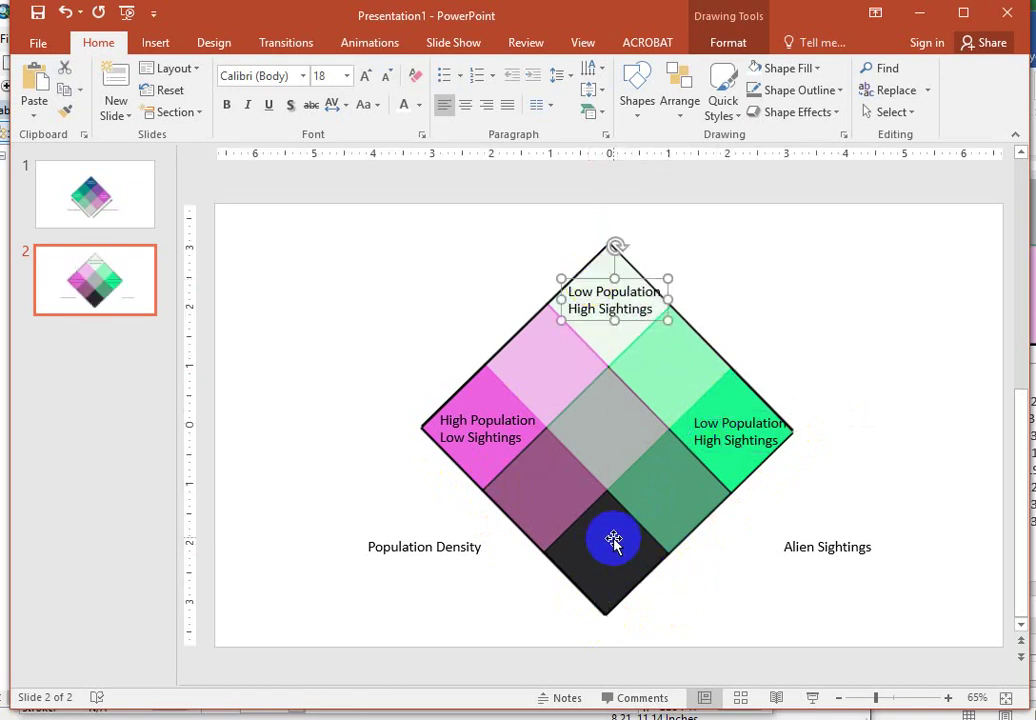
double_click(590, 294)
type("High")
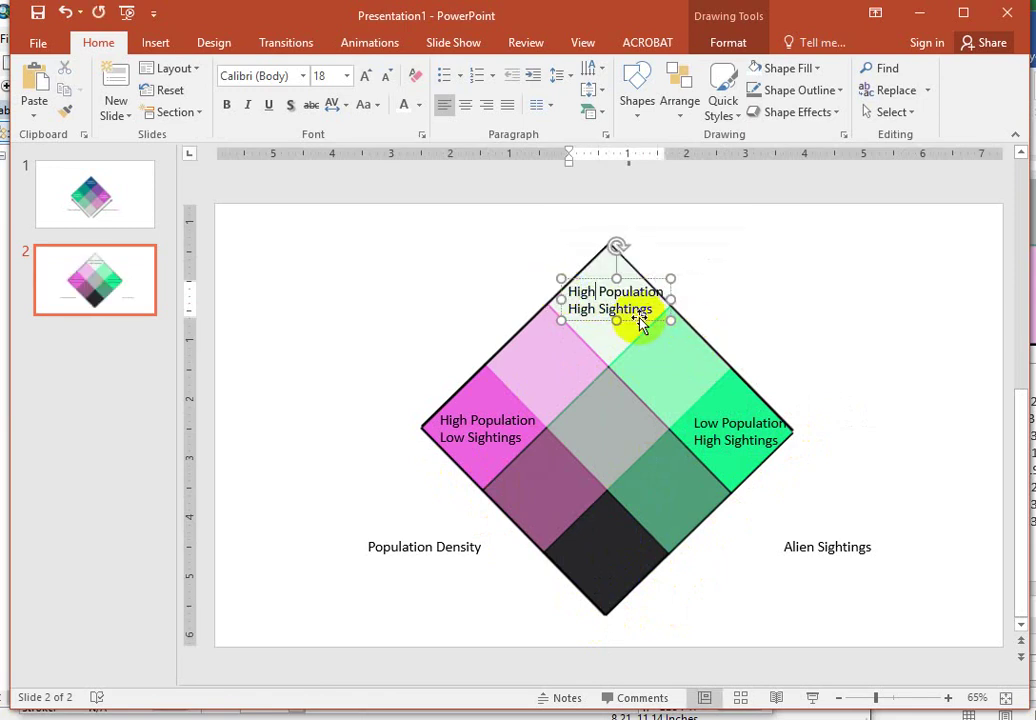
Centre-align the text of the three labels on the top, magenta and green squares
left_click(640, 282)
left_click(464, 104)
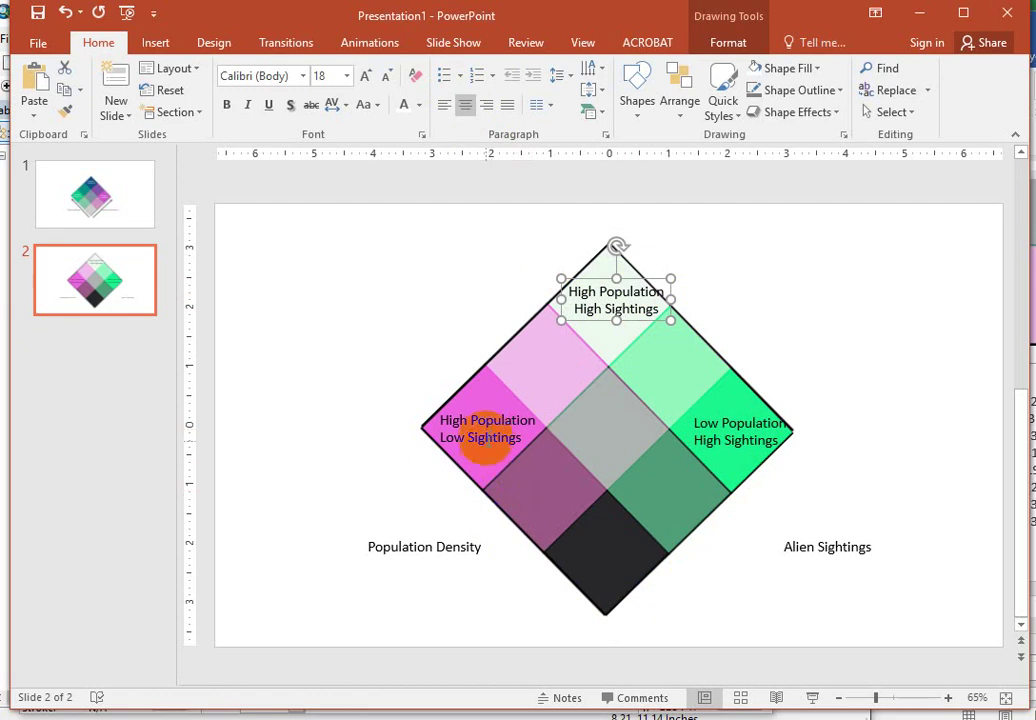
left_click(488, 425)
left_click(506, 408)
left_click(467, 112)
left_click(741, 446)
left_click(728, 410)
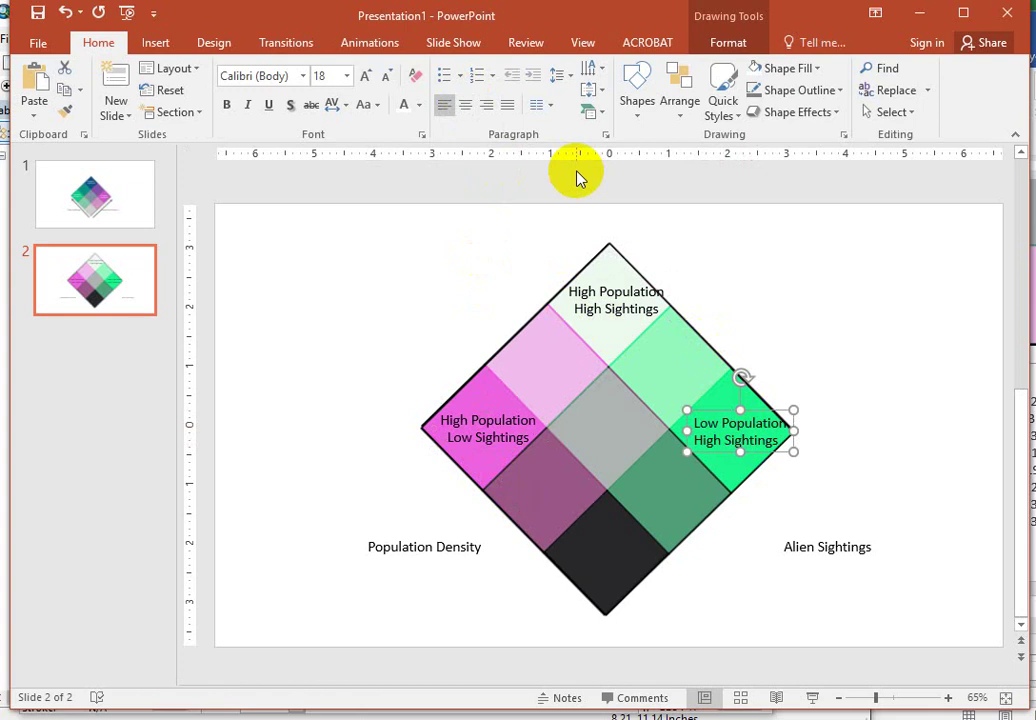
left_click(463, 108)
left_click(487, 405)
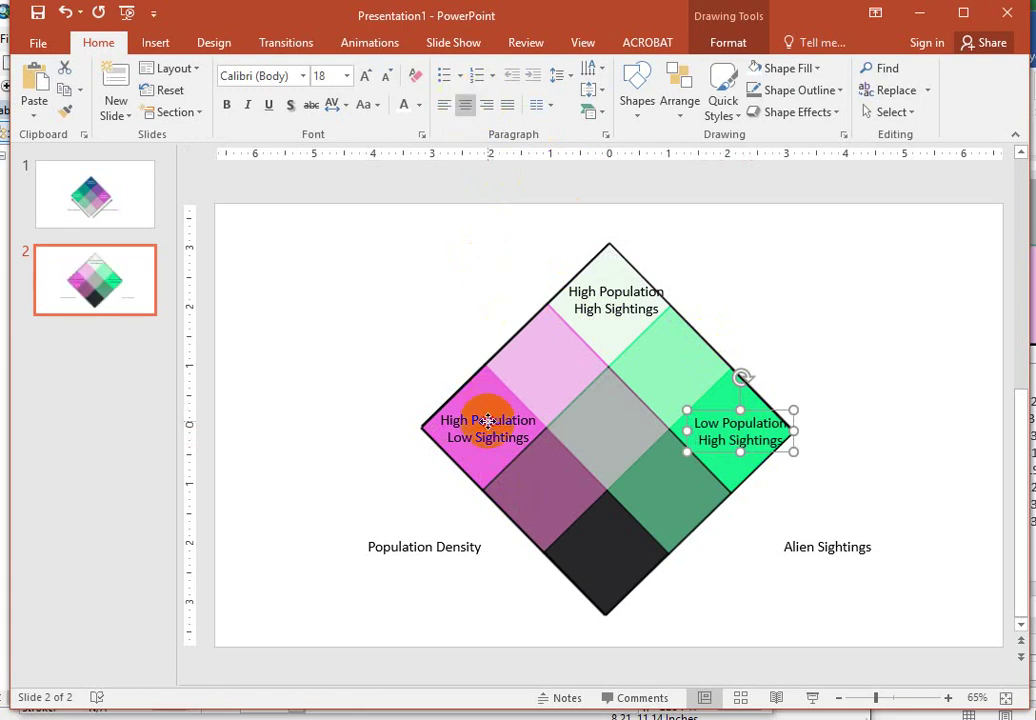
Give the labels on the magenta and bright green squares white, shadowed text and nudge the green one slightly left to fit its square
left_click(404, 106)
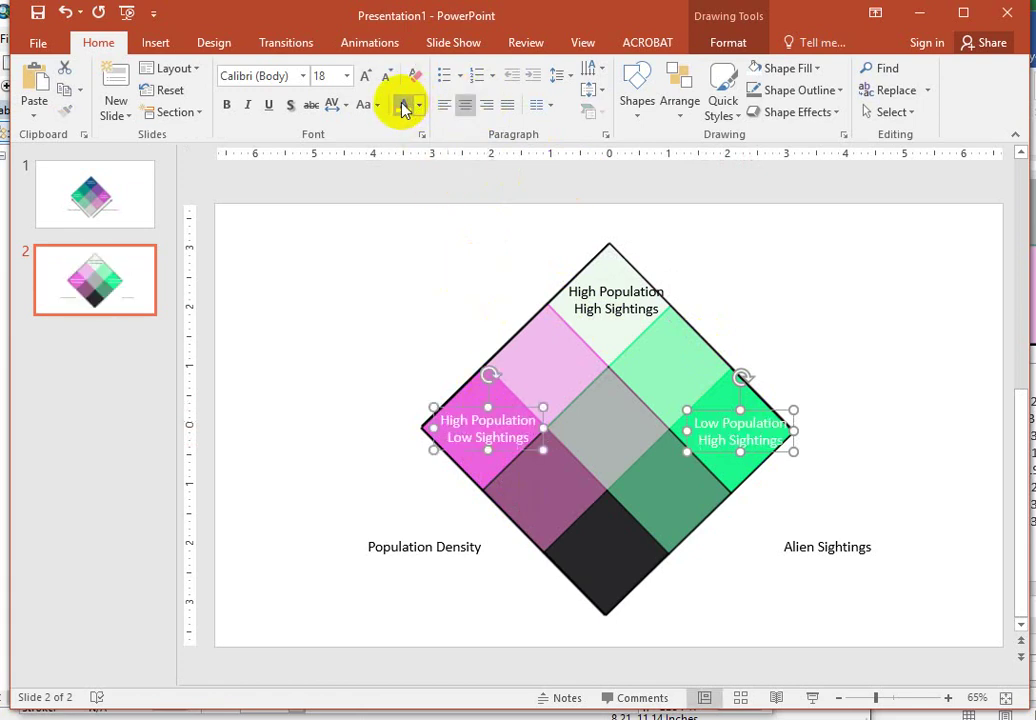
left_click(289, 105)
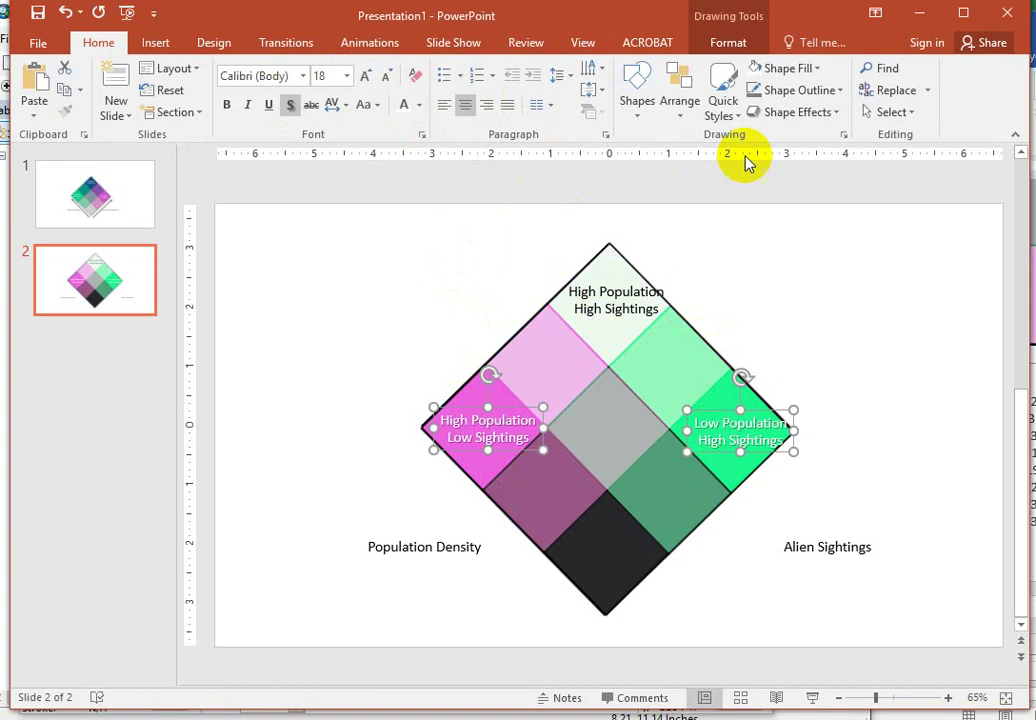
left_click(958, 314)
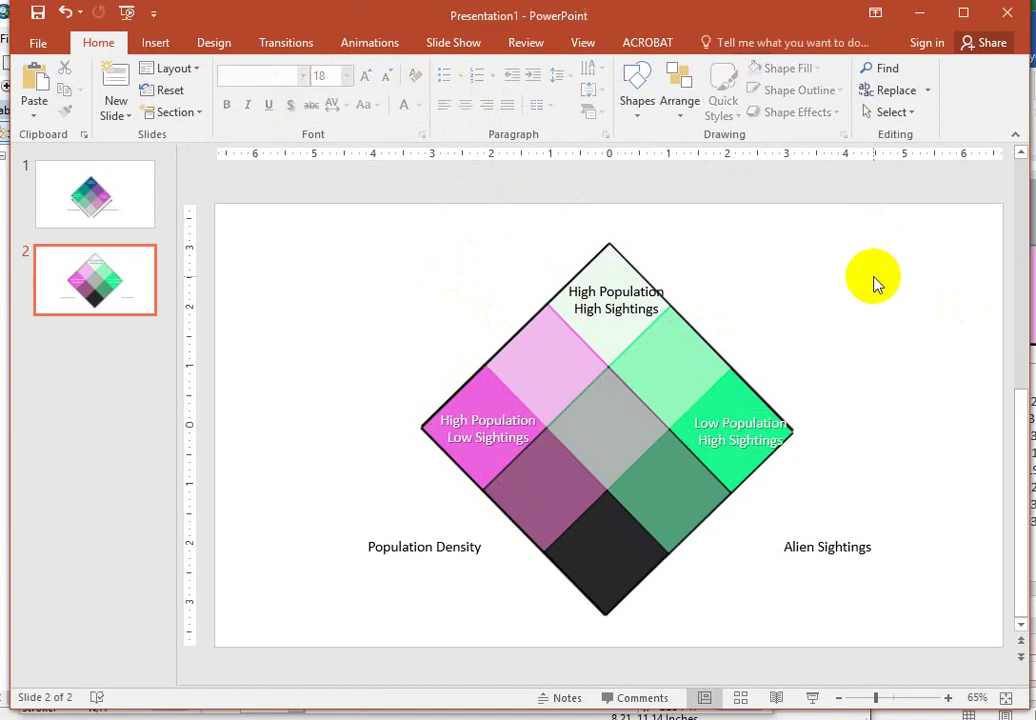
left_click(730, 432)
left_click_drag(718, 410, 710, 409)
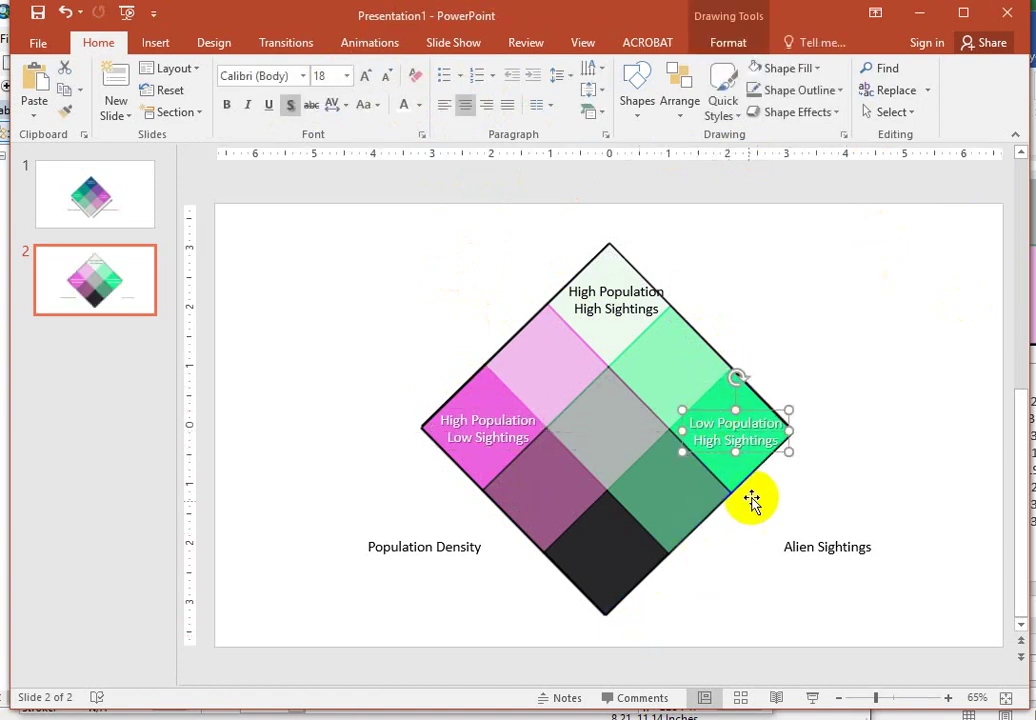
View slide 1, return to the slide 2 legend, and open the Save As locations for the presentation
left_click(140, 198)
left_click(127, 259)
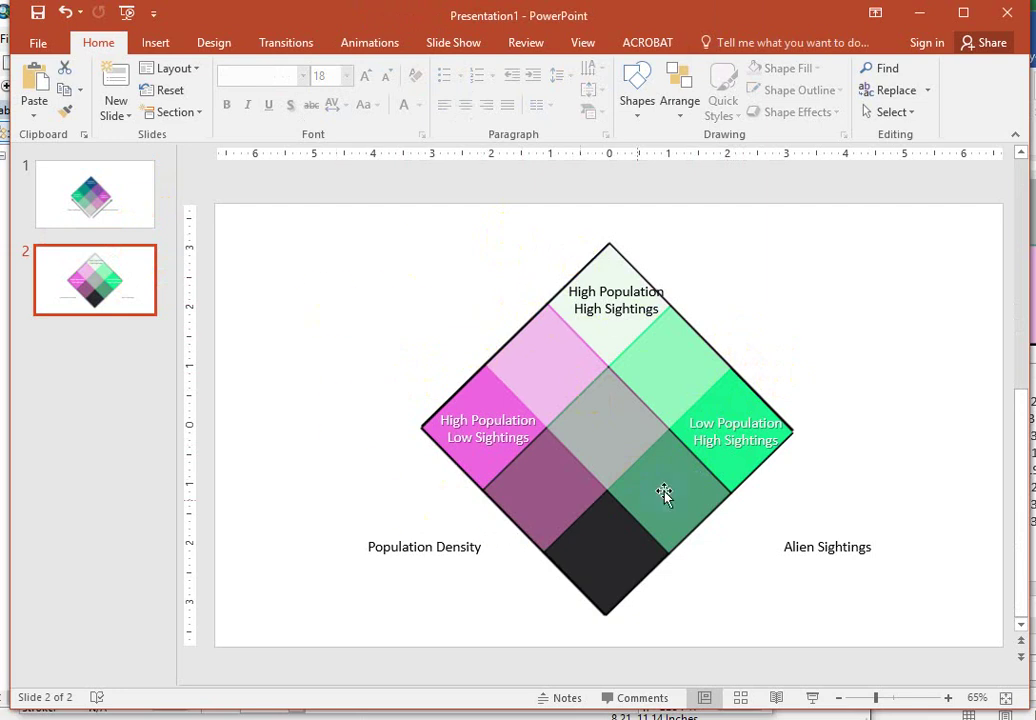
left_click(36, 42)
left_click(70, 238)
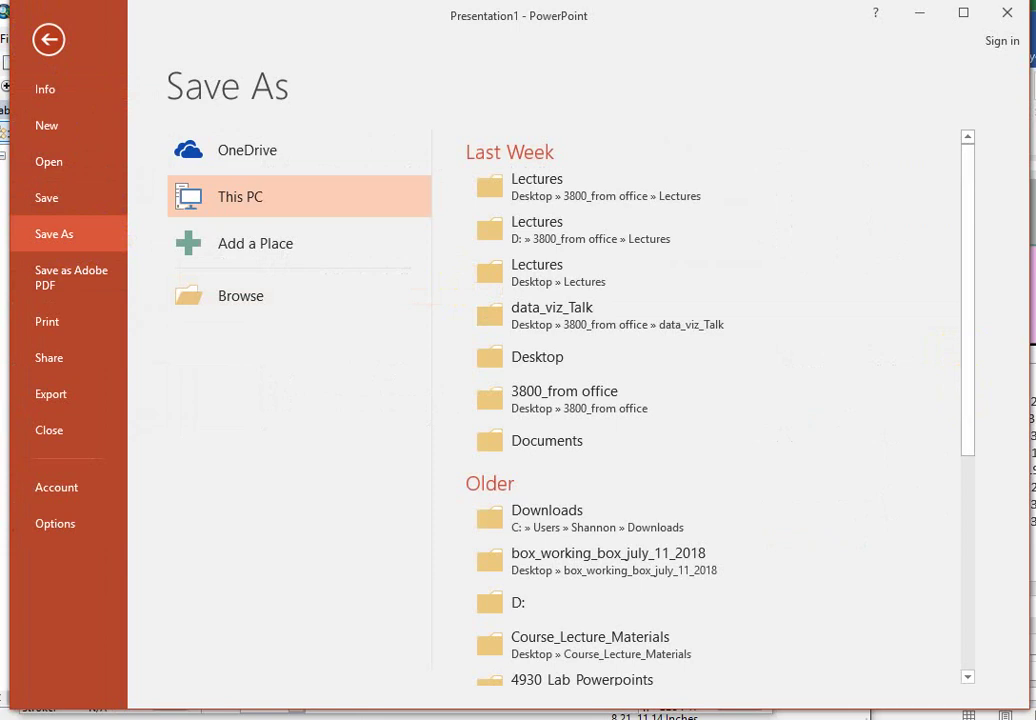
Switch to ArcMap and bring the Alien_map.mxd page layout to the front
left_click(1032, 410)
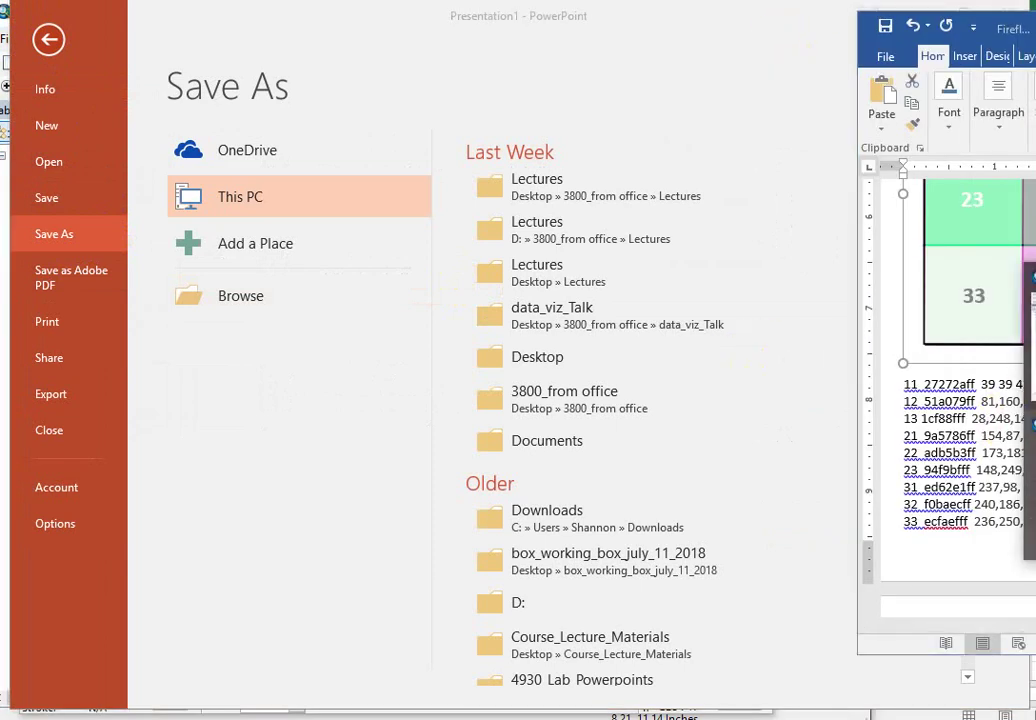
key("alt+Tab")
left_click(568, 385)
left_click(545, 440)
left_click(566, 452)
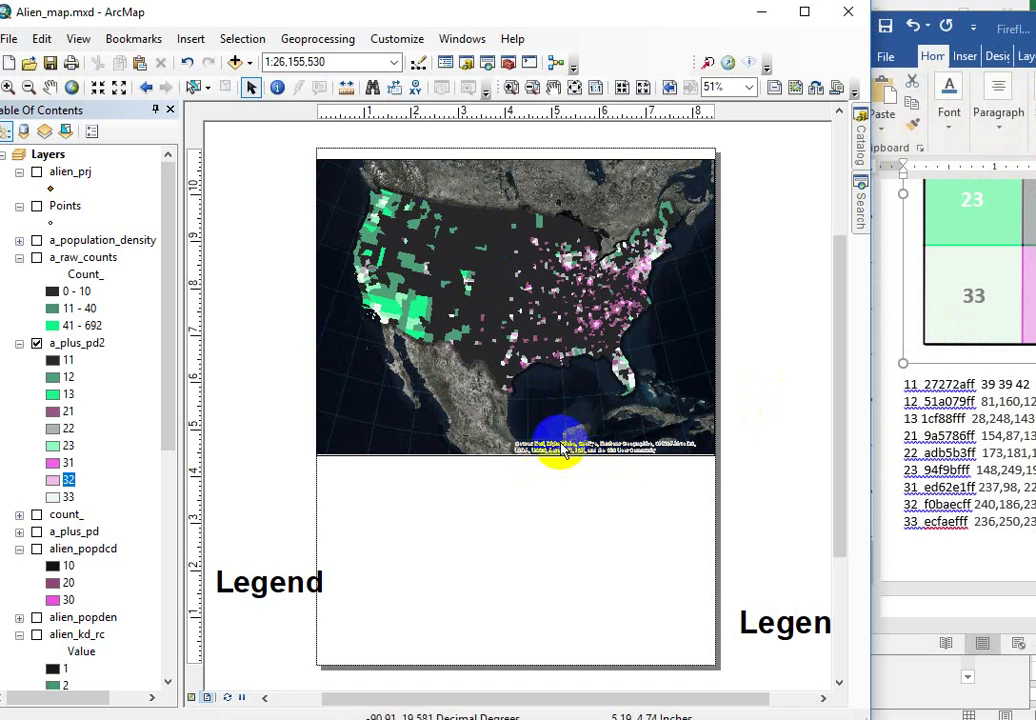